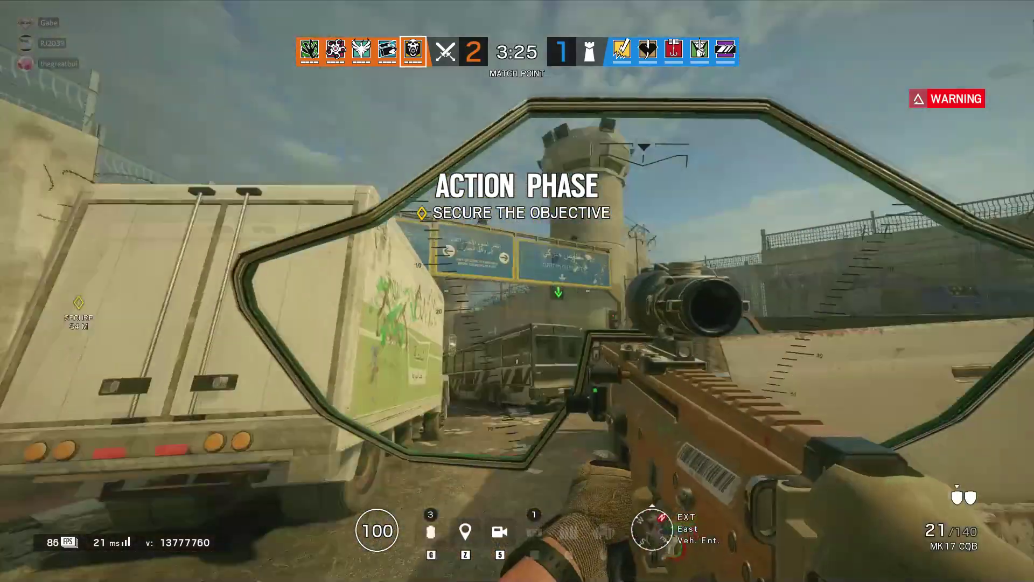
Advance past the trucks, car and palm tree to the arched building, then rappel up its wall
key("w")
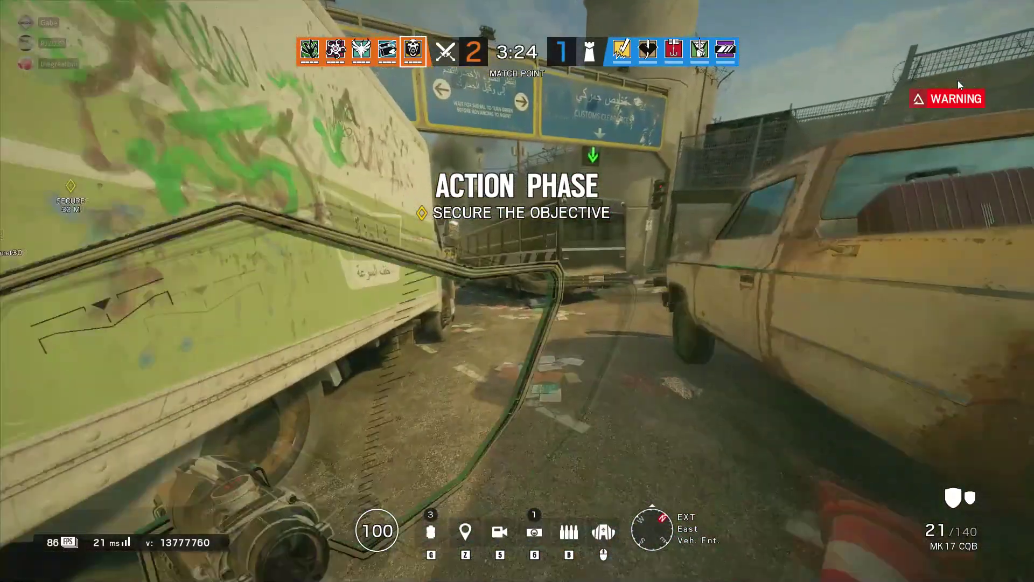
key("w")
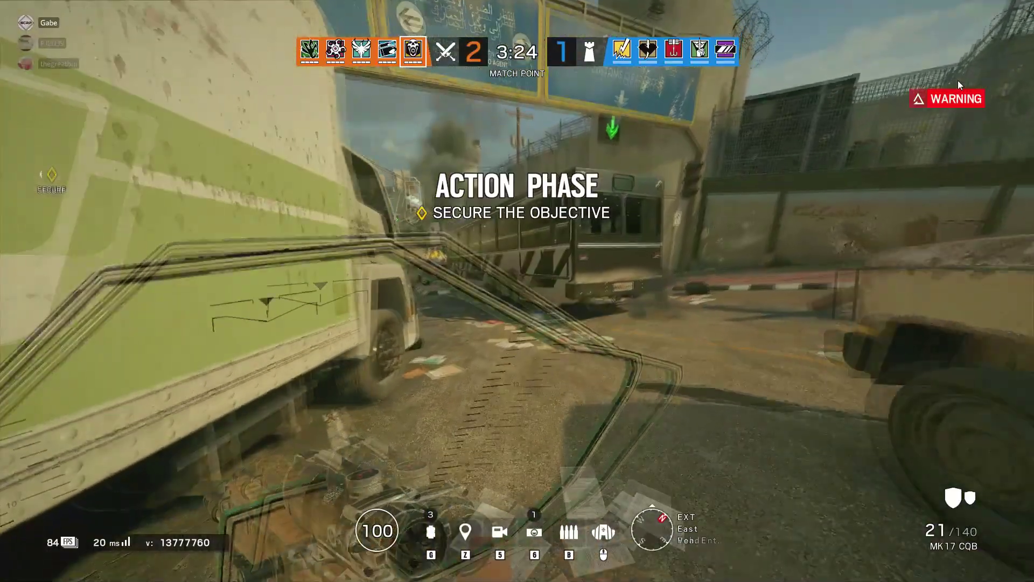
key("w")
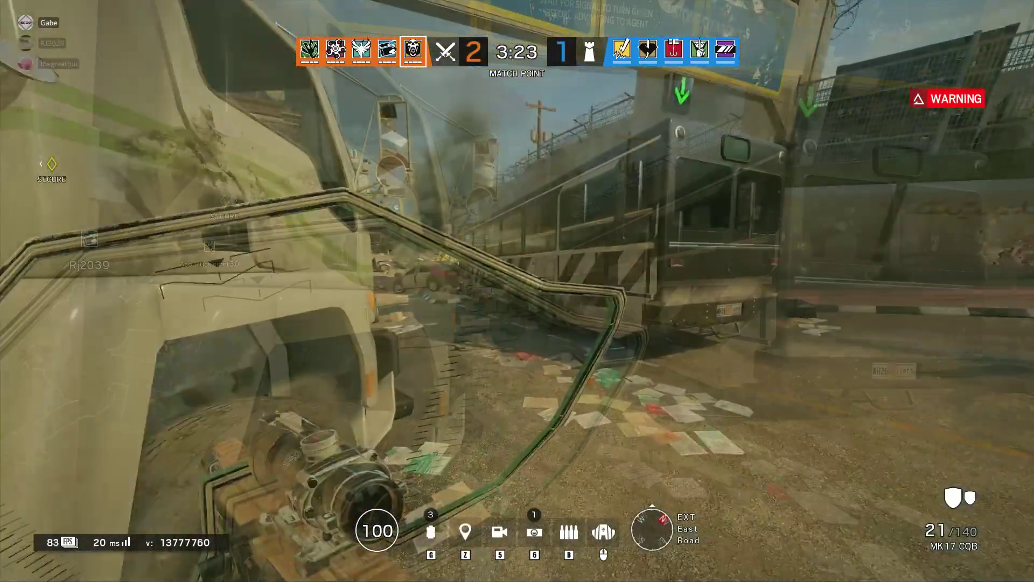
key("w")
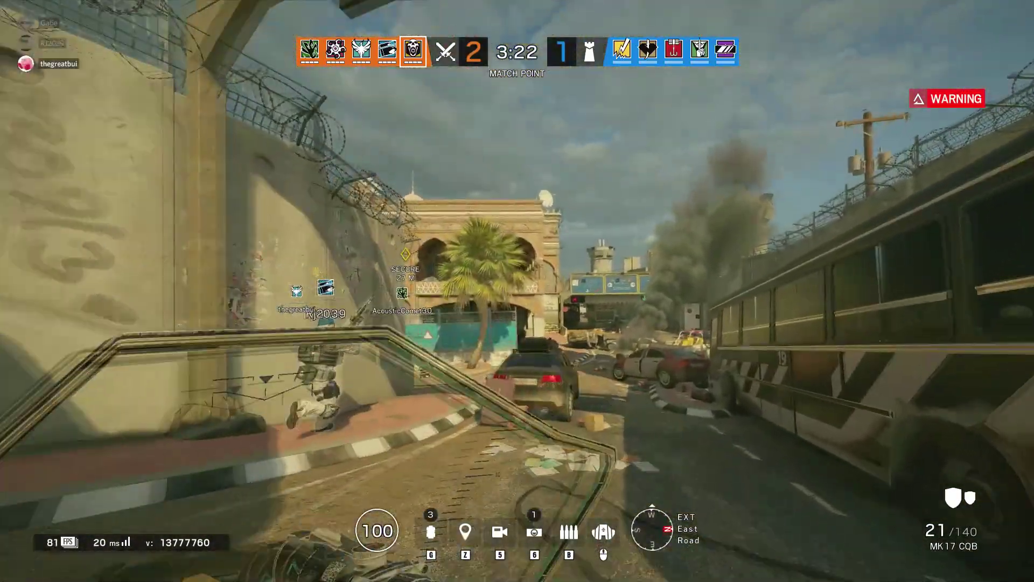
key("w")
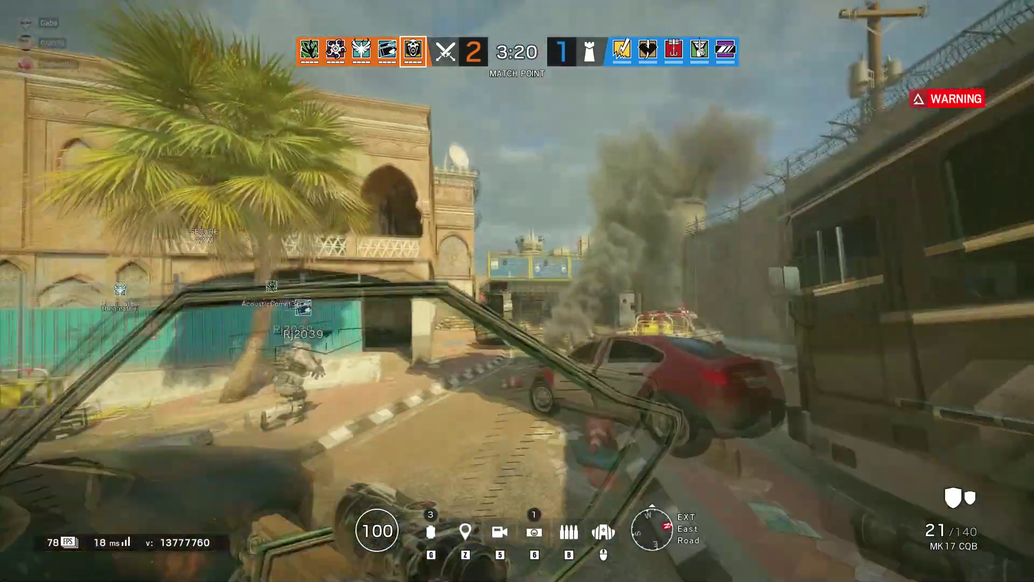
key("w")
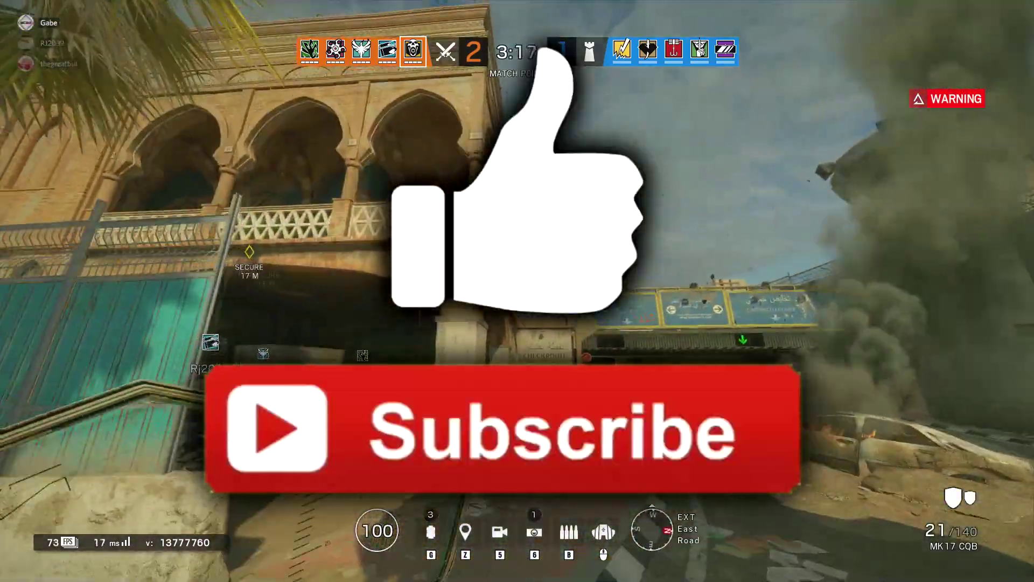
key("w")
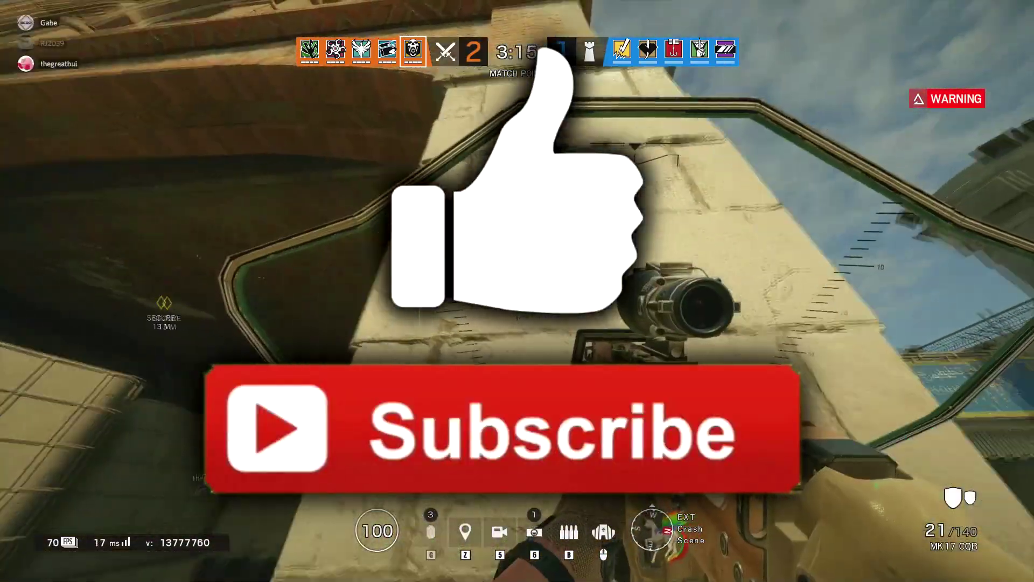
key("space")
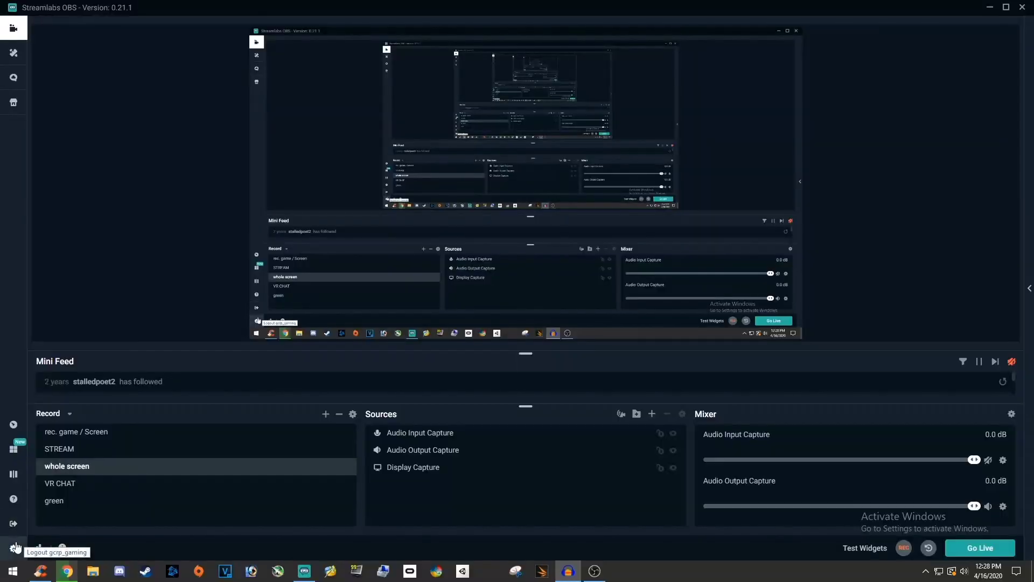
Keep the 1920x1080 base resolution, scale video output to 1280x720, then bring up the Speedtest results
left_click(15, 547)
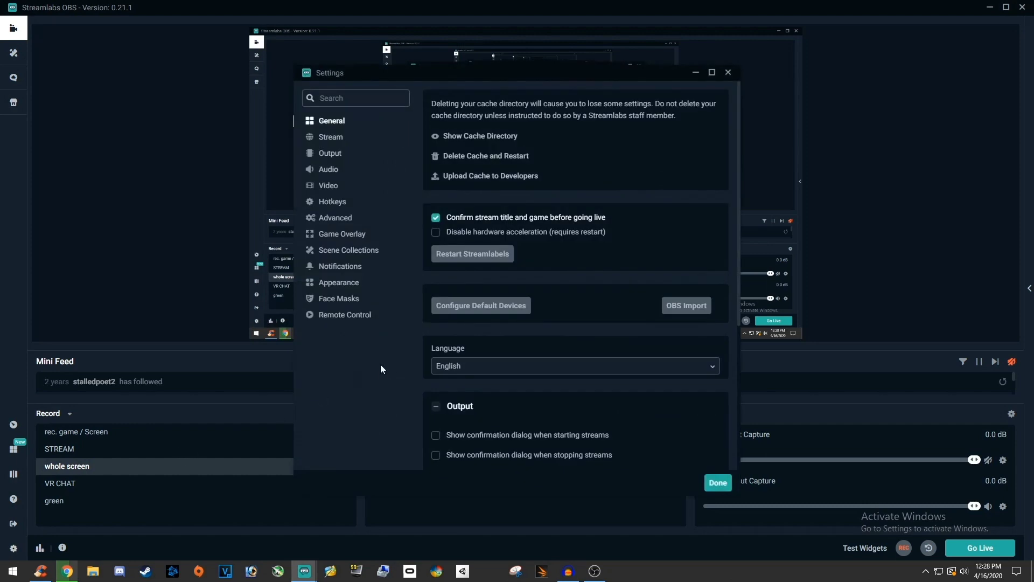
left_click(347, 187)
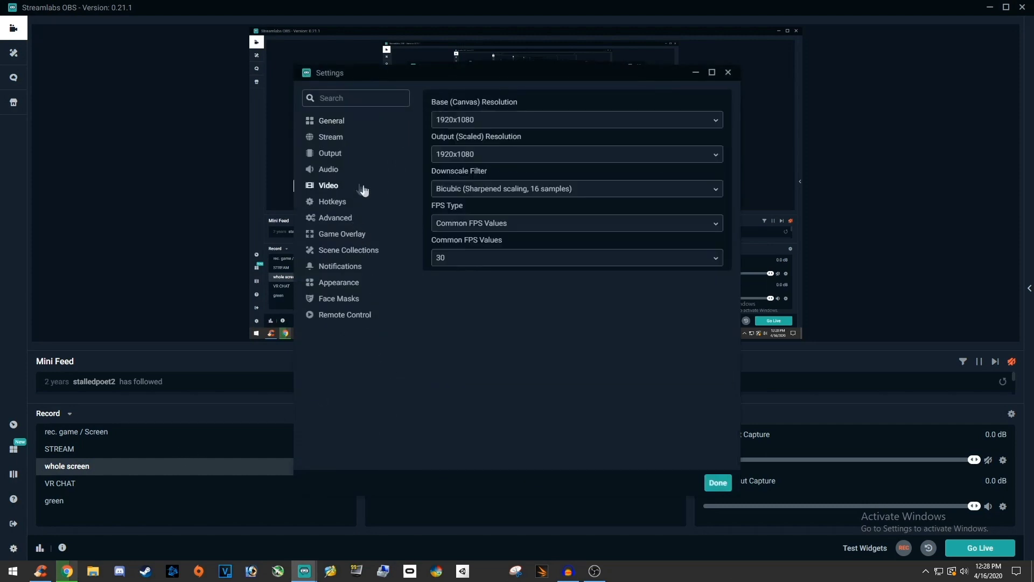
left_click(472, 124)
left_click(455, 139)
left_click(493, 157)
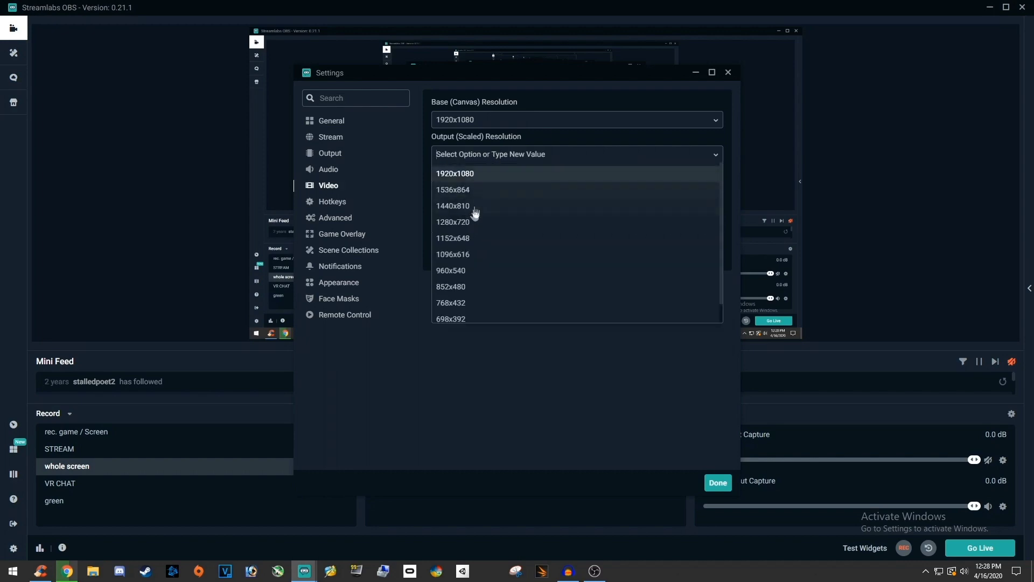
left_click(466, 222)
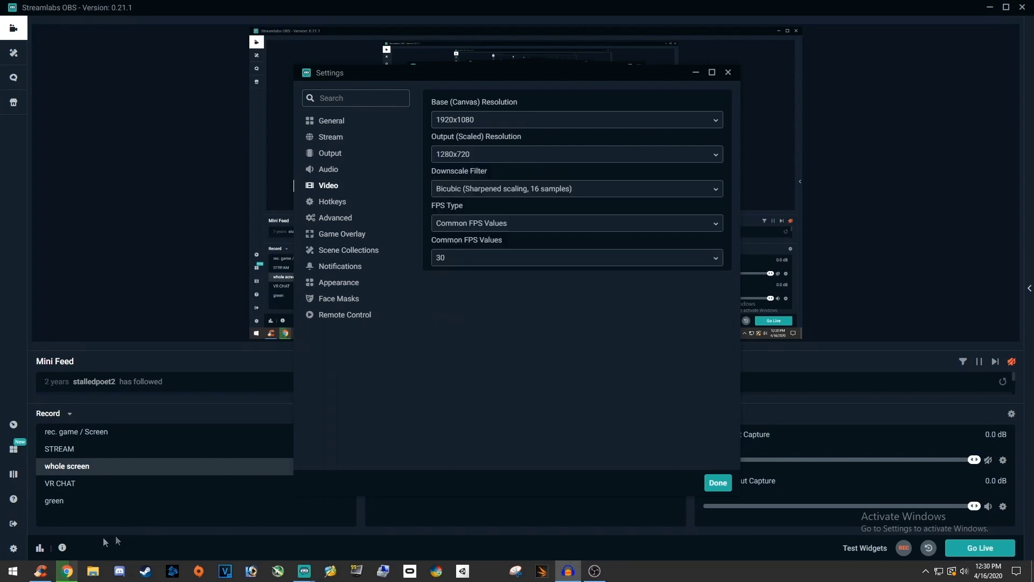
left_click(66, 570)
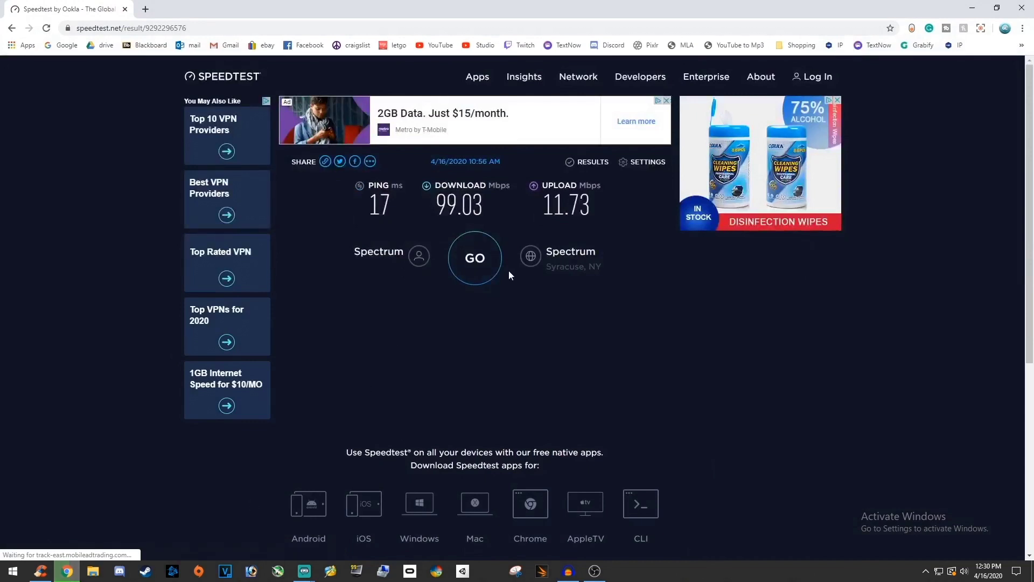
Run a new Speedtest (18 ms, 74.47 Mbps down, 10.77 Mbps up) and return to Streamlabs video settings
left_click(477, 259)
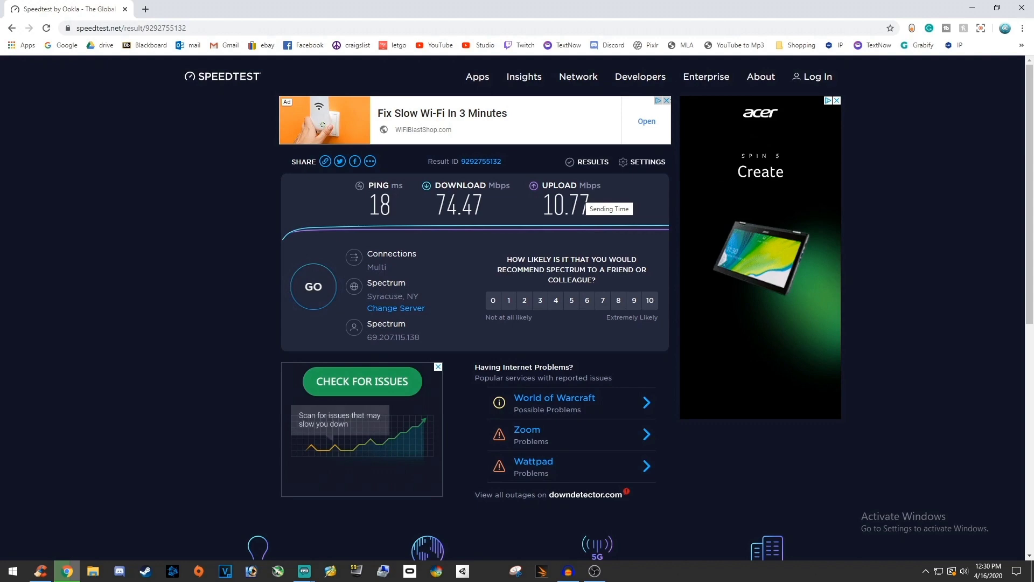
mouse_move(304, 571)
left_click(344, 531)
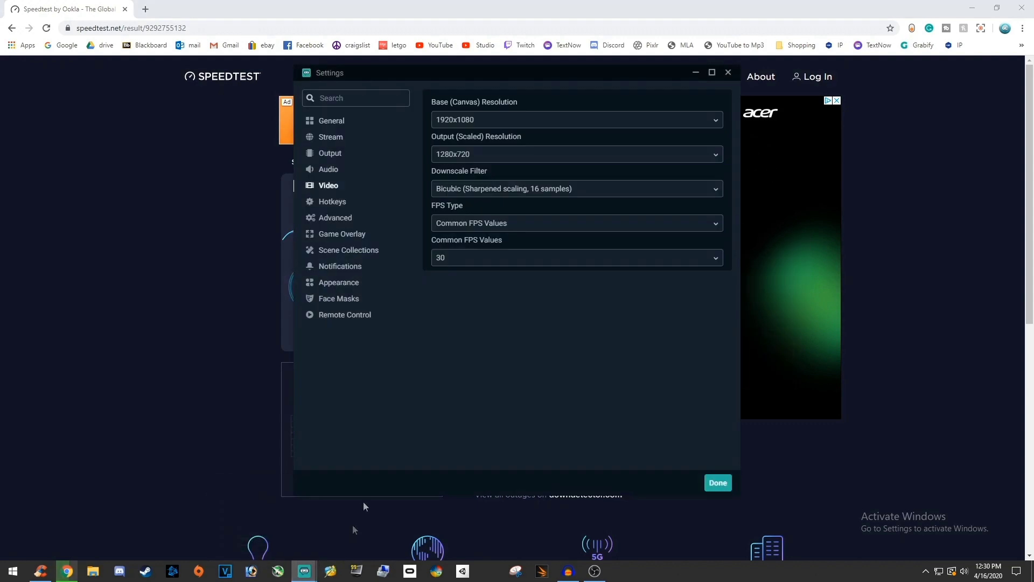
Set the video downscale filter to Bicubic (sharpened) for the 1280x720 output
left_click(976, 6)
left_click(976, 7)
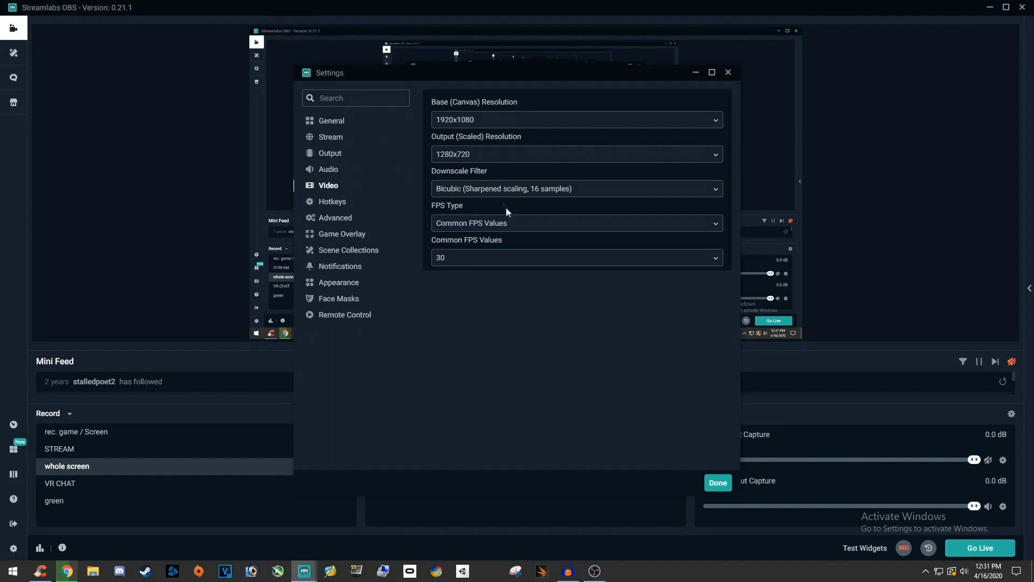
left_click(517, 189)
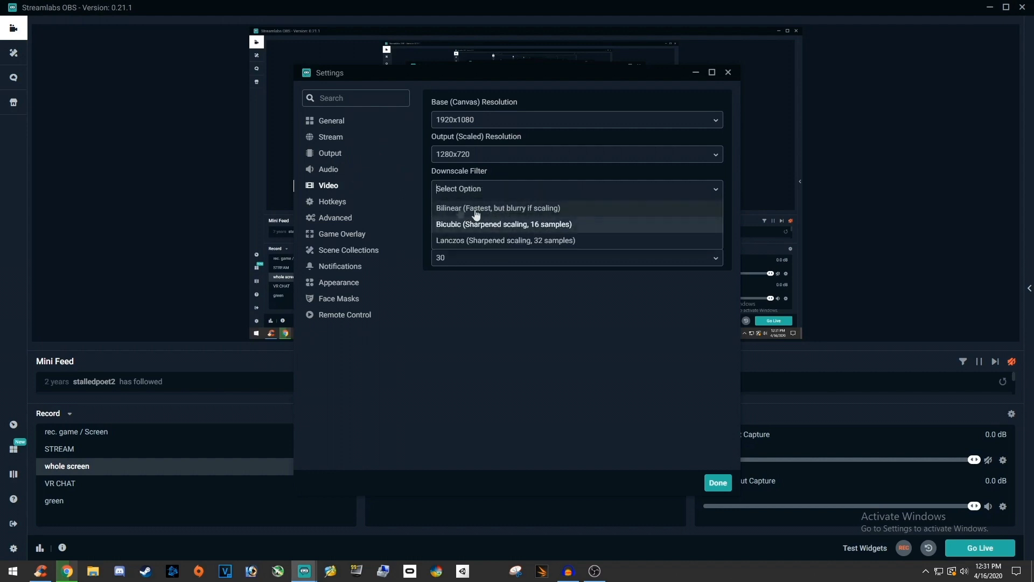
left_click(433, 223)
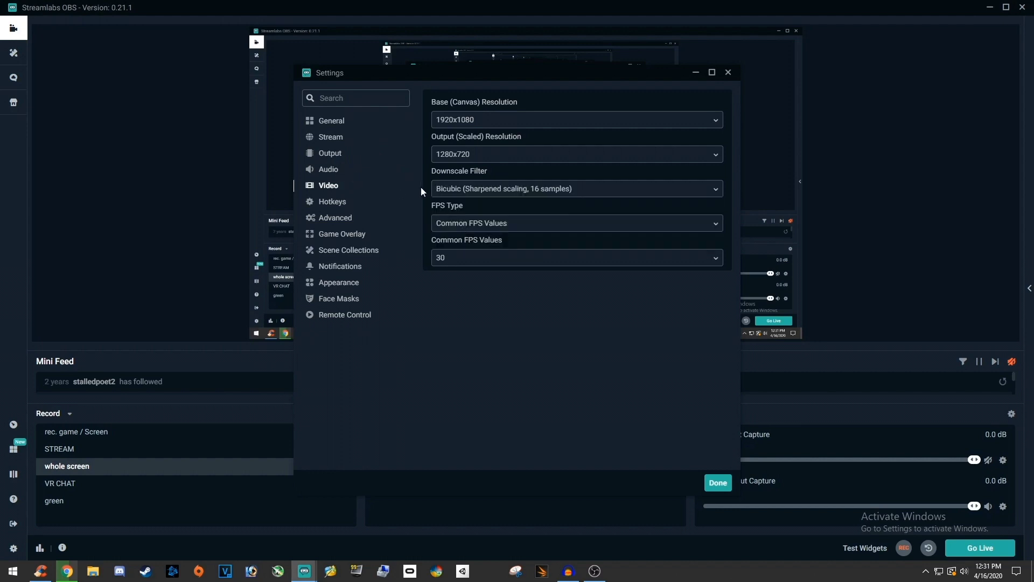
left_click(337, 217)
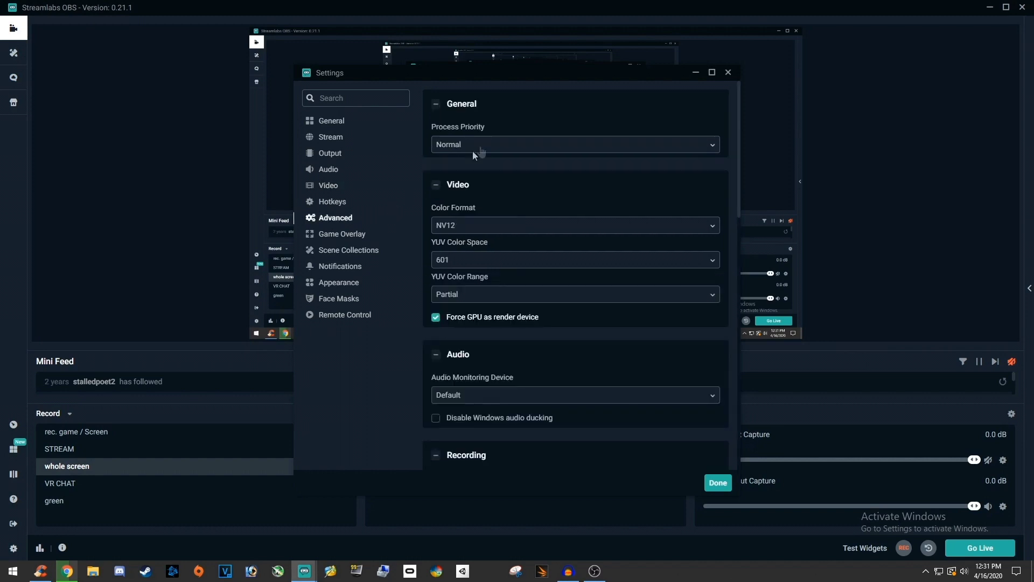
Set process priority to Above Normal and switch the output mode to Advanced
left_click(481, 146)
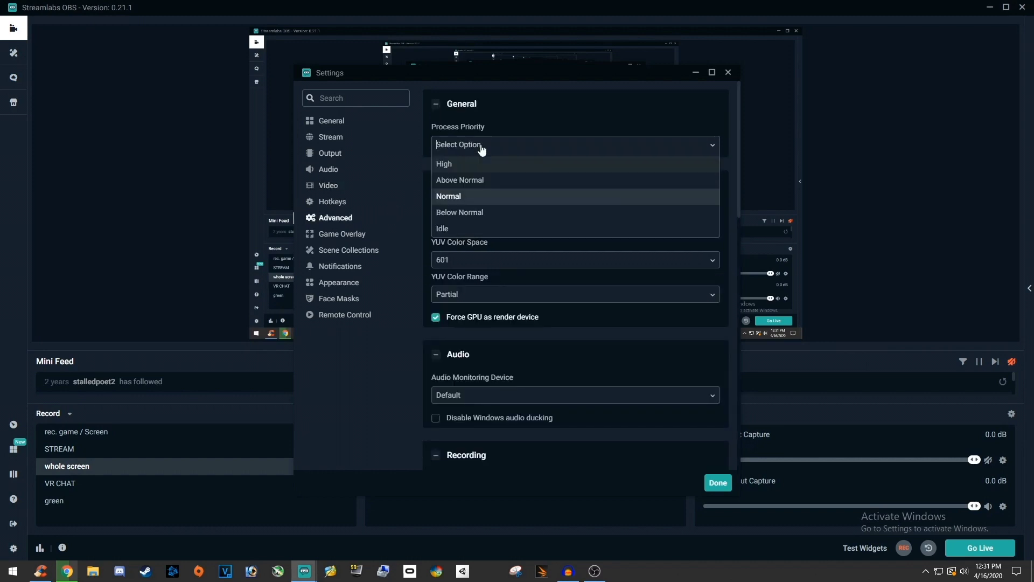
left_click(486, 181)
left_click(342, 155)
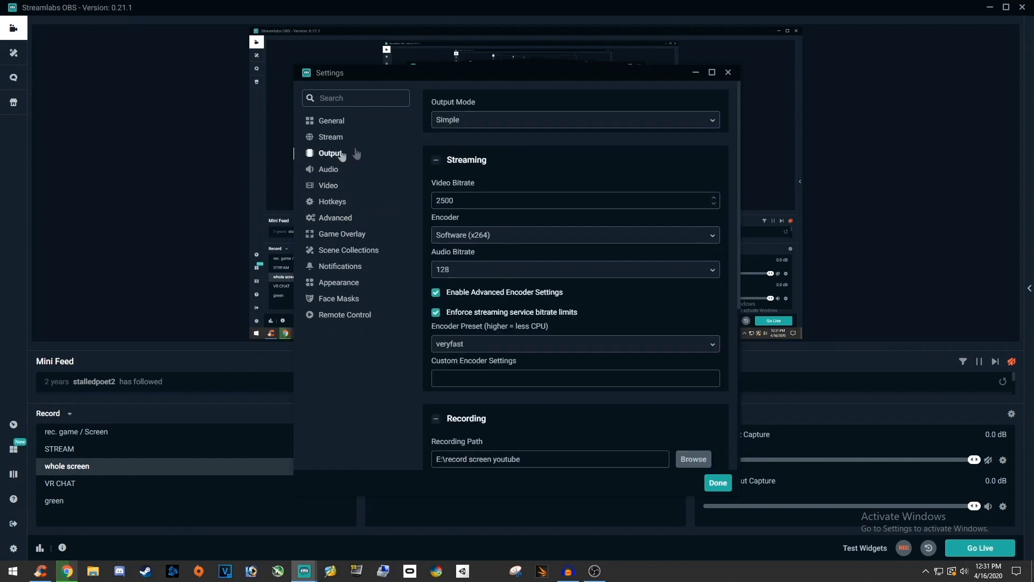
left_click(463, 124)
left_click(463, 155)
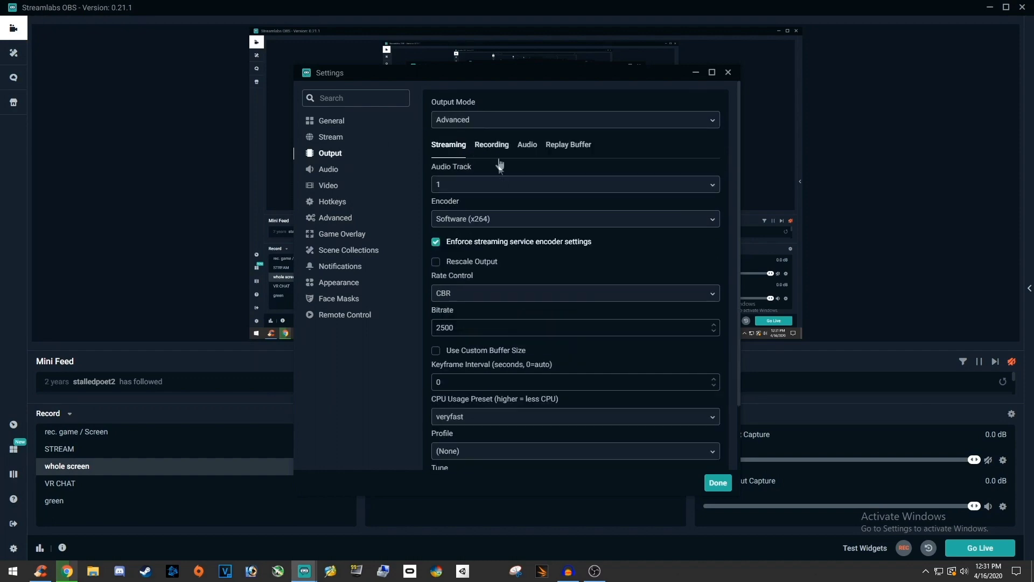
Try the Hardware (NVENC) streaming encoder, then switch it back to Software (x264)
scroll(517, 247, "down", 1)
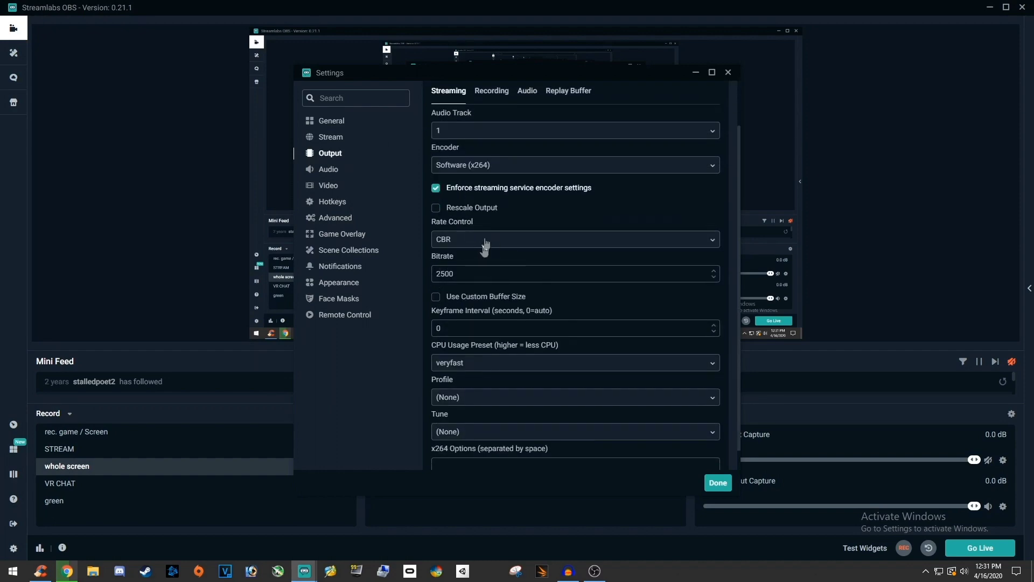
scroll(484, 245, "up", 1)
left_click(492, 221)
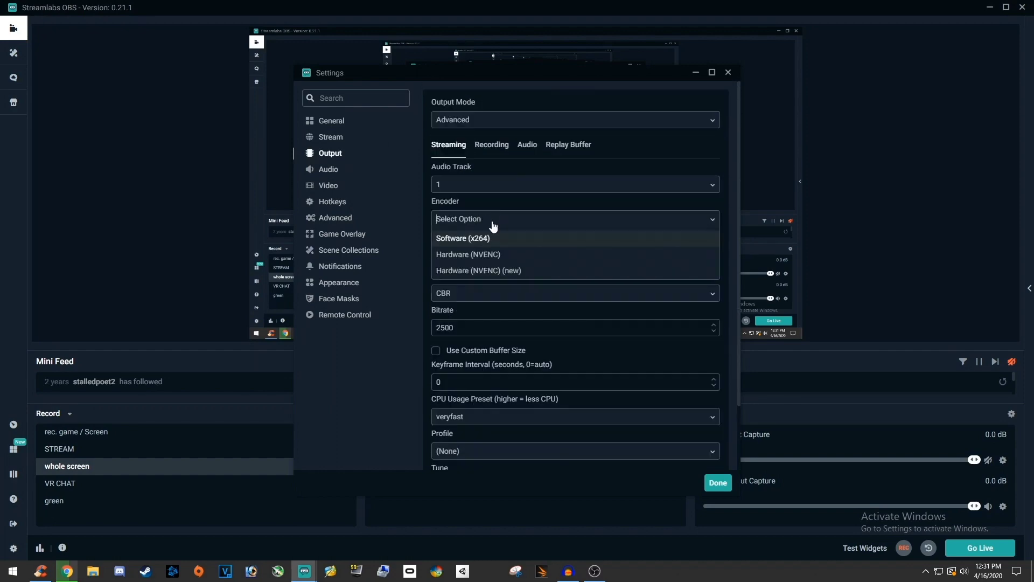
left_click(506, 257)
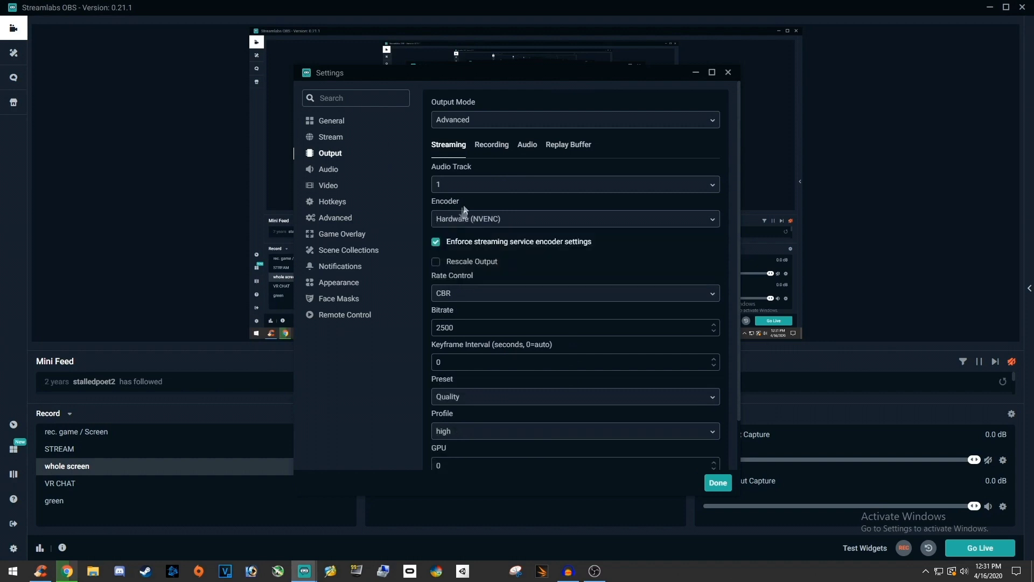
left_click(494, 222)
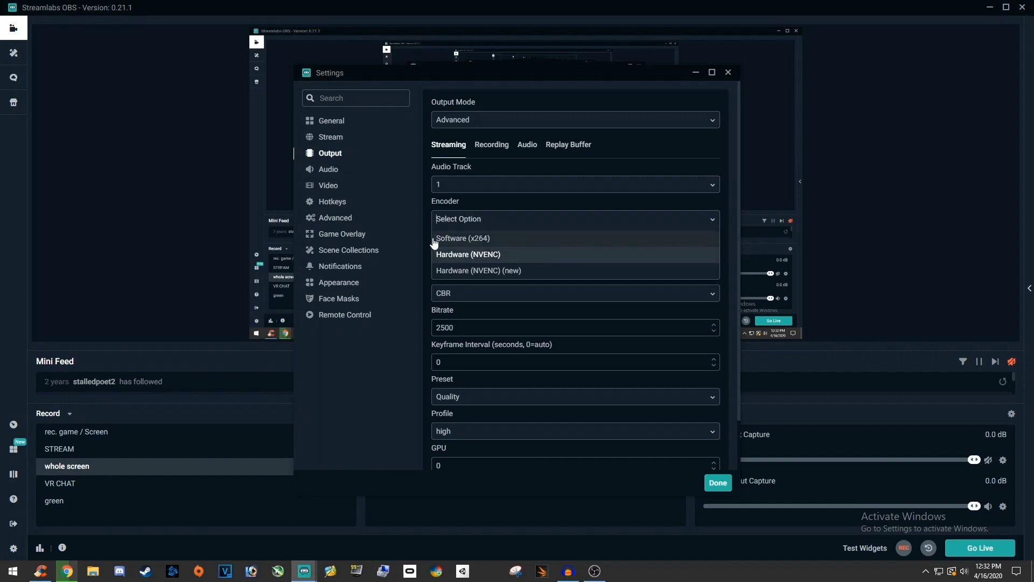
left_click(521, 243)
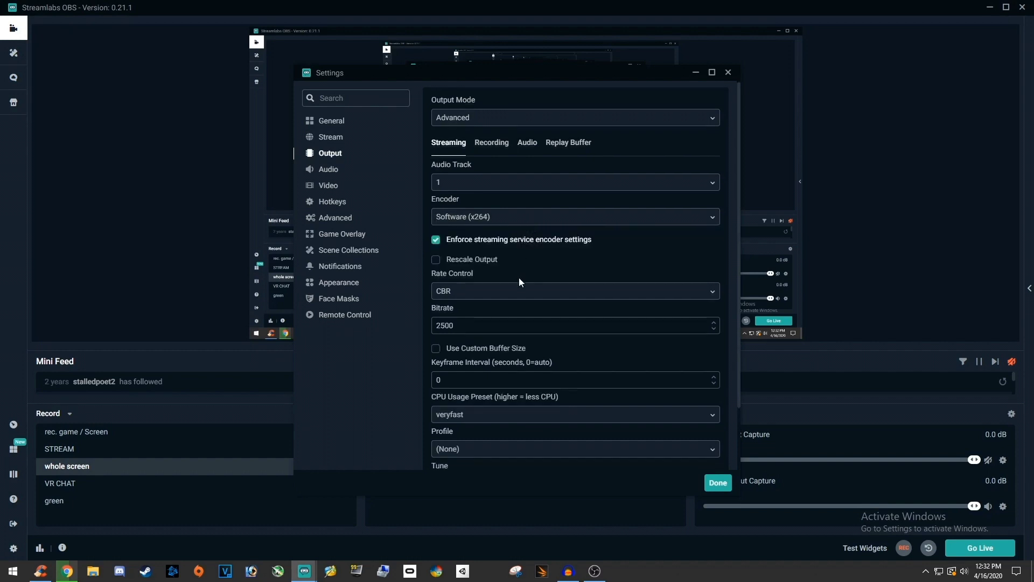
Set the x264 stream to CBR rate control with a 4000 bitrate and apply the settings
scroll(522, 272, "down", 1)
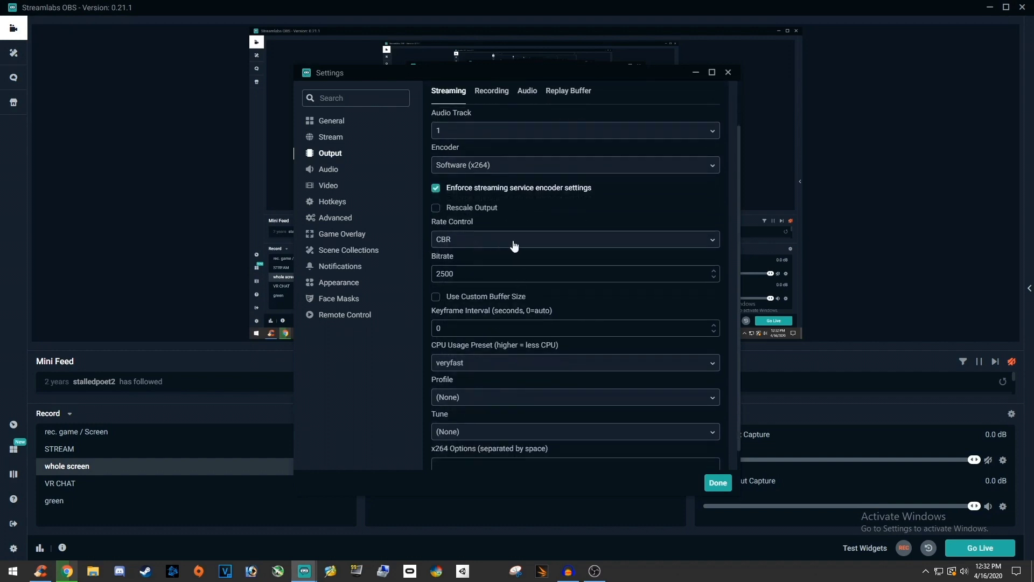
left_click(514, 244)
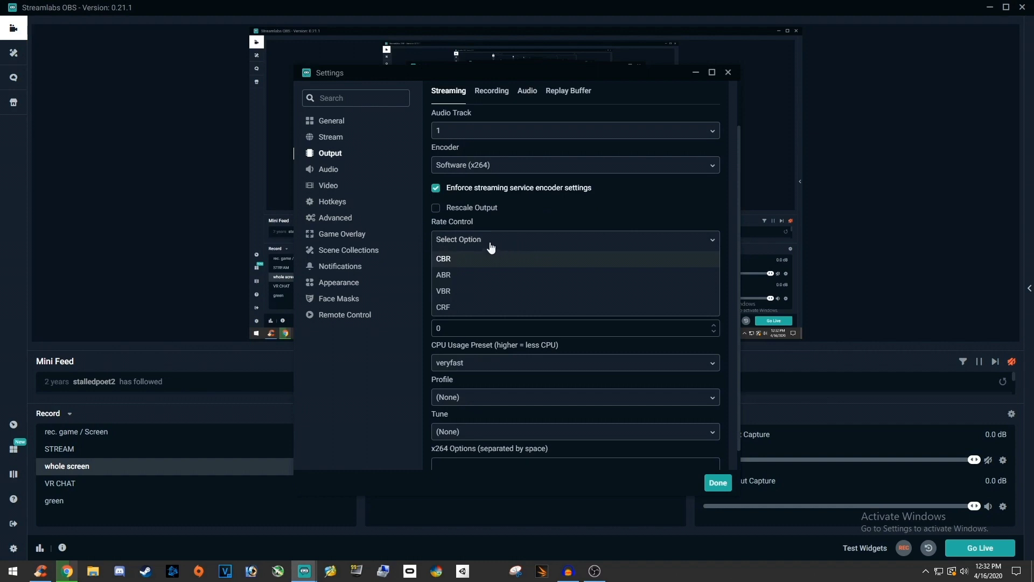
left_click(453, 262)
scroll(538, 250, "down", 1)
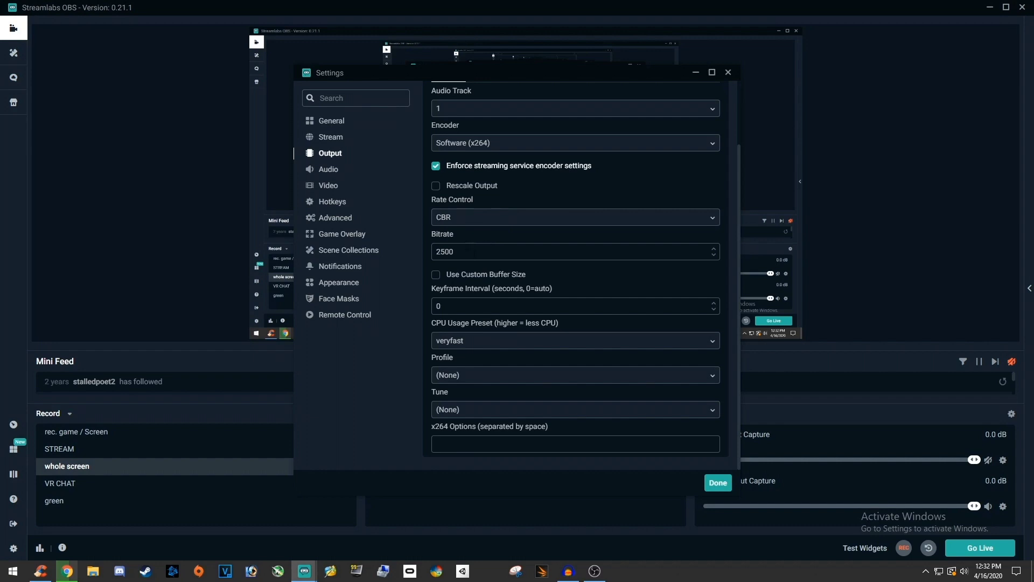
double_click(437, 251)
type("4")
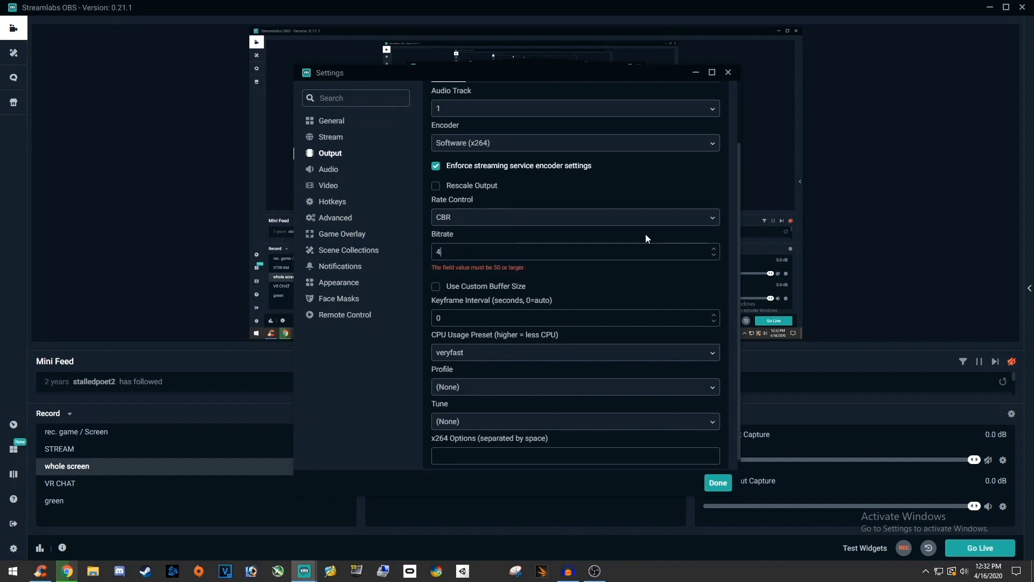
type("000")
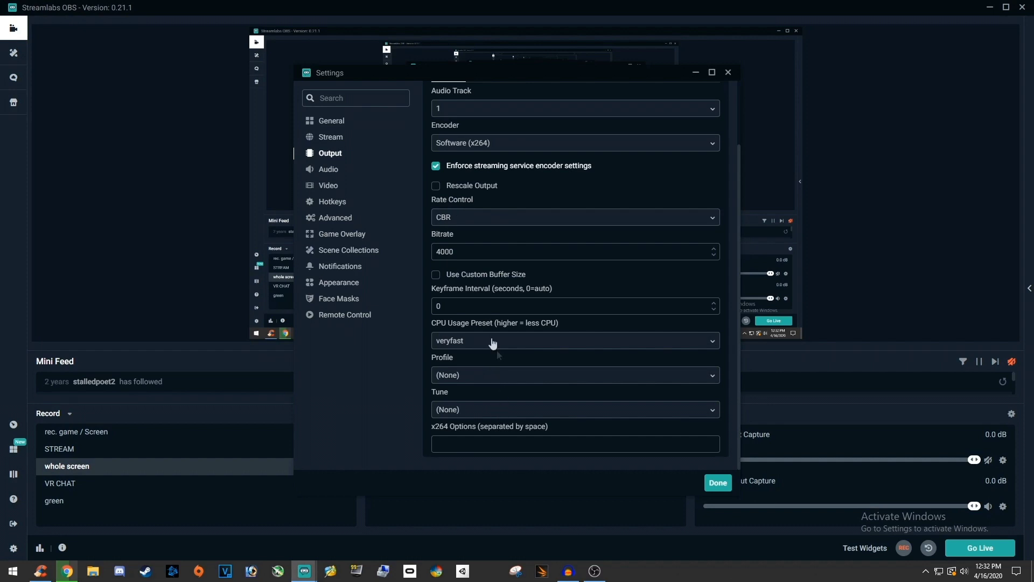
left_click(490, 374)
left_click(459, 434)
left_click(706, 482)
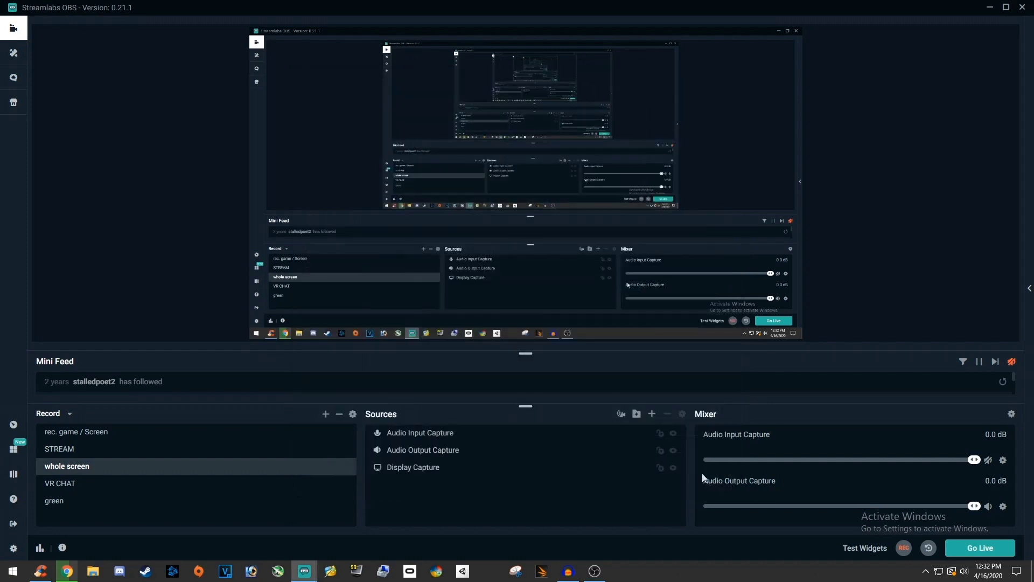